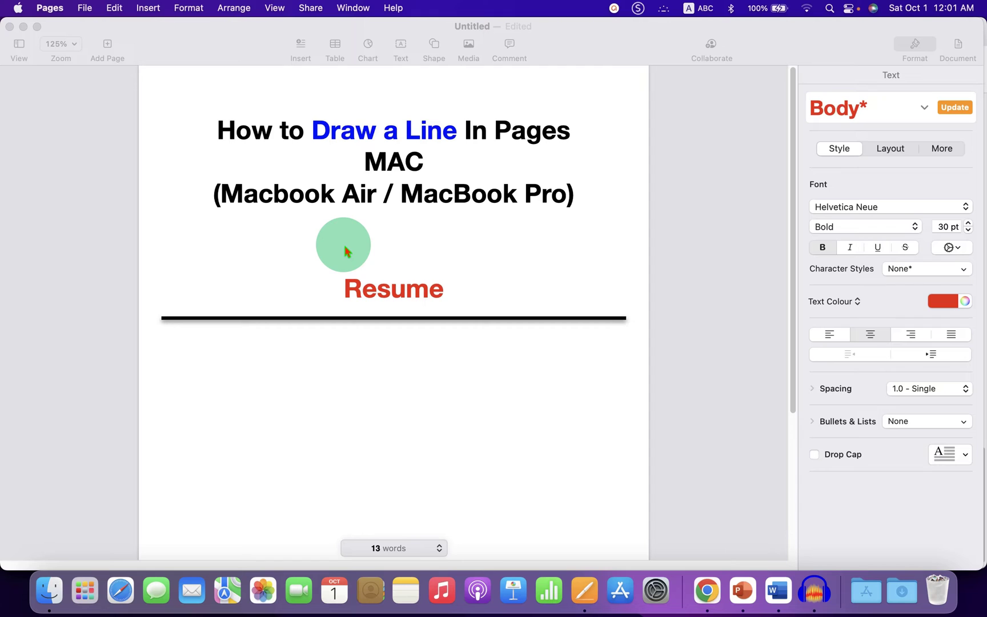
Insert a plain straight line onto the page near the Resume heading
left_click(414, 397)
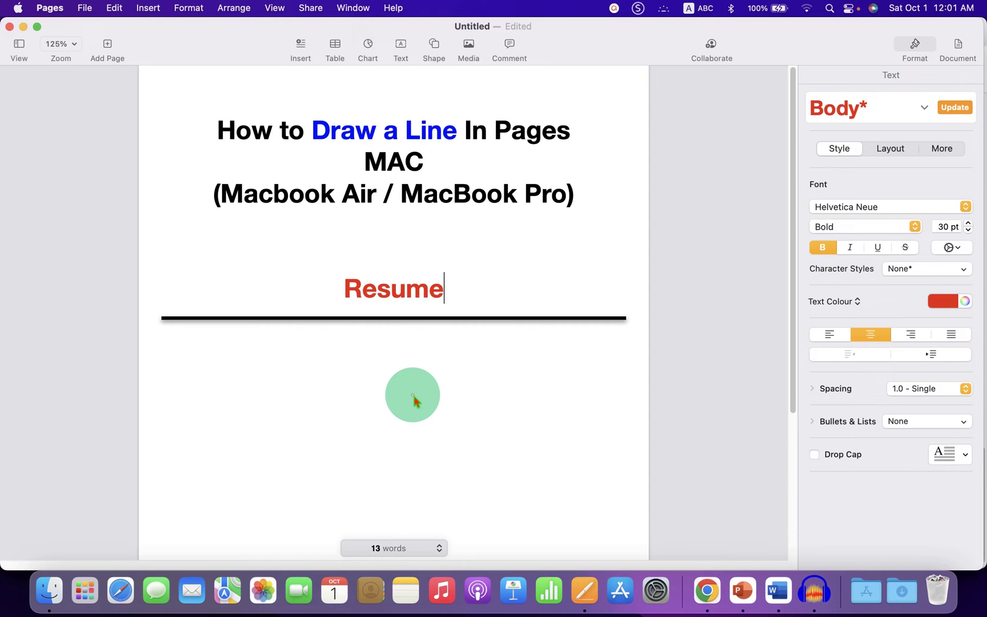
left_click(409, 259)
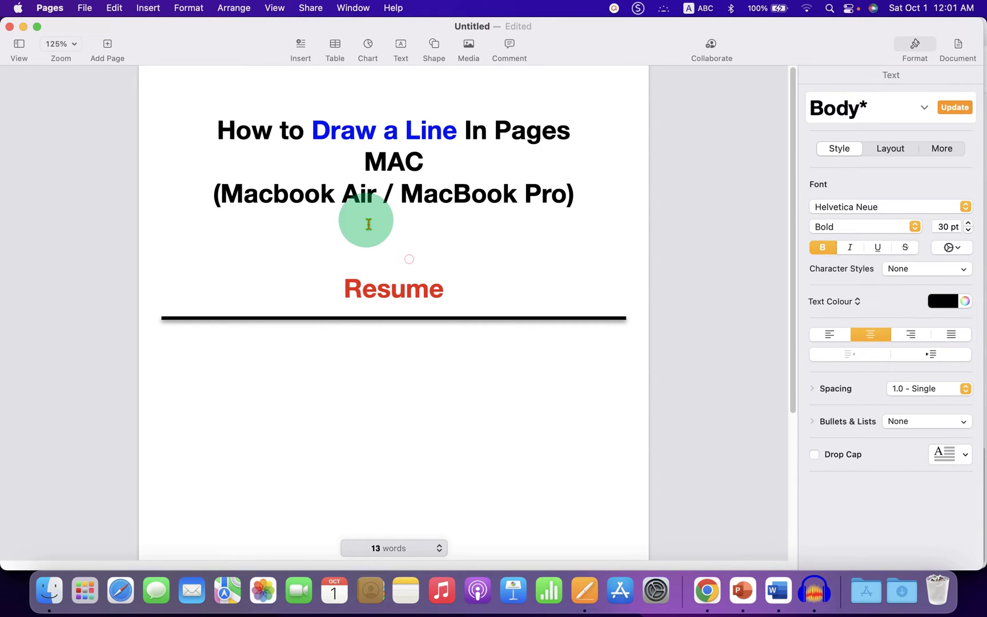
left_click(148, 8)
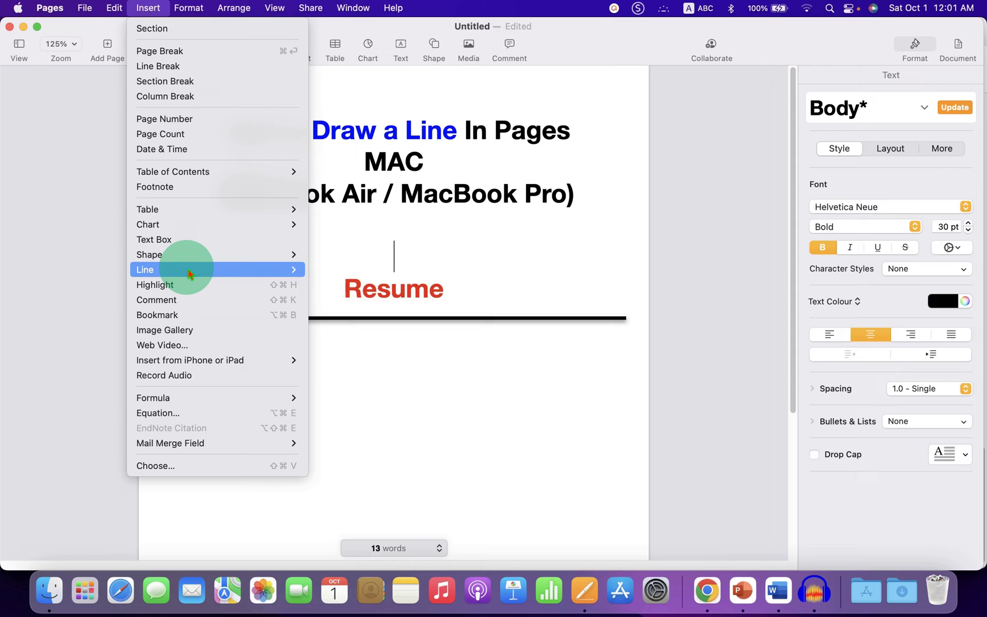
mouse_move(116, 302)
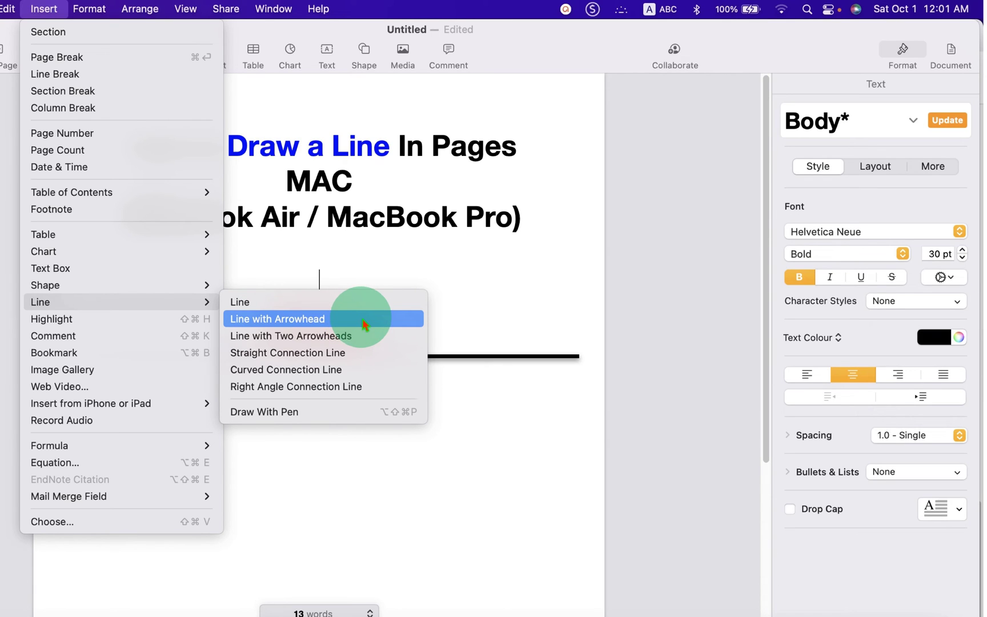
left_click(272, 307)
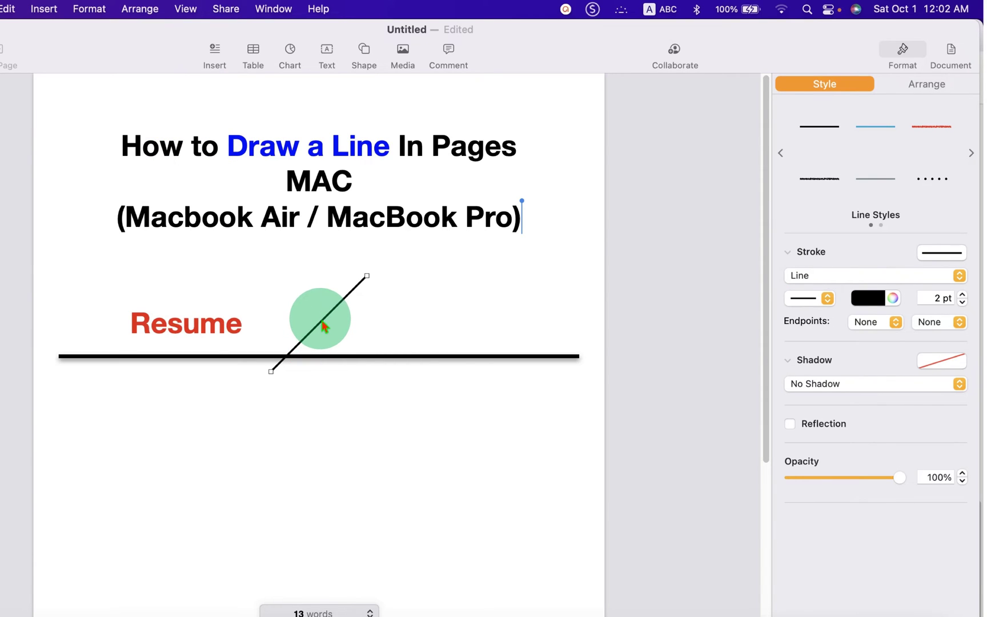
Make the line horizontal, stretch it margin to margin, and place it just below the thick rule
left_click_drag(324, 327, 290, 456)
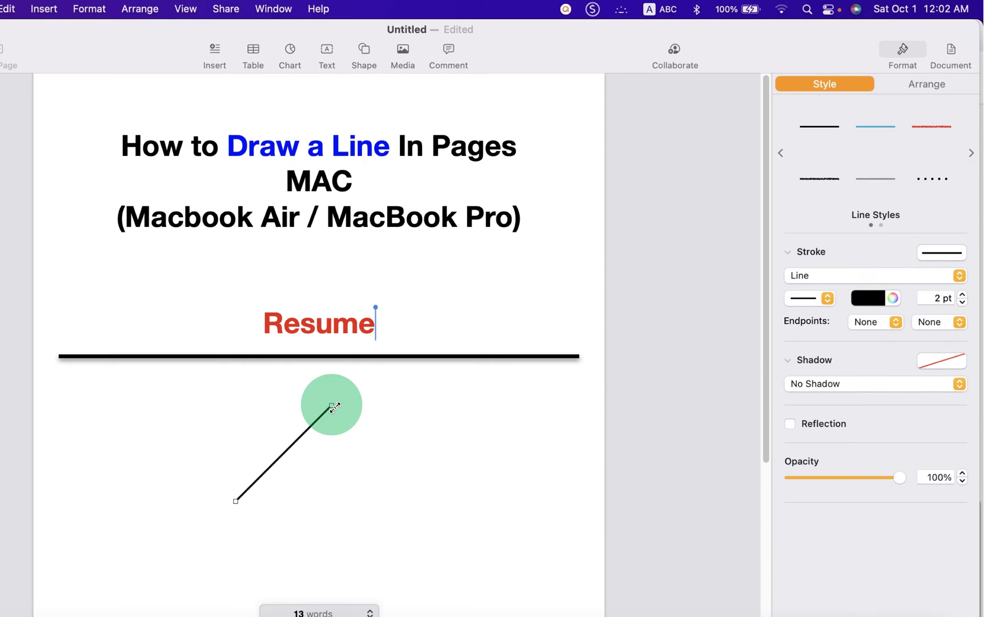
left_click_drag(334, 406, 523, 500)
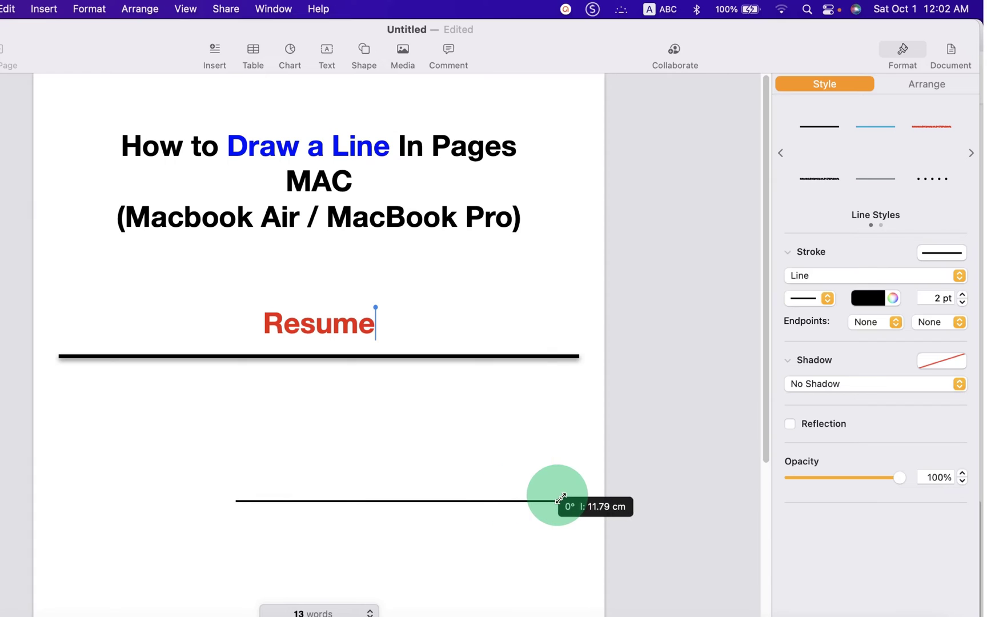
left_click_drag(524, 500, 579, 500)
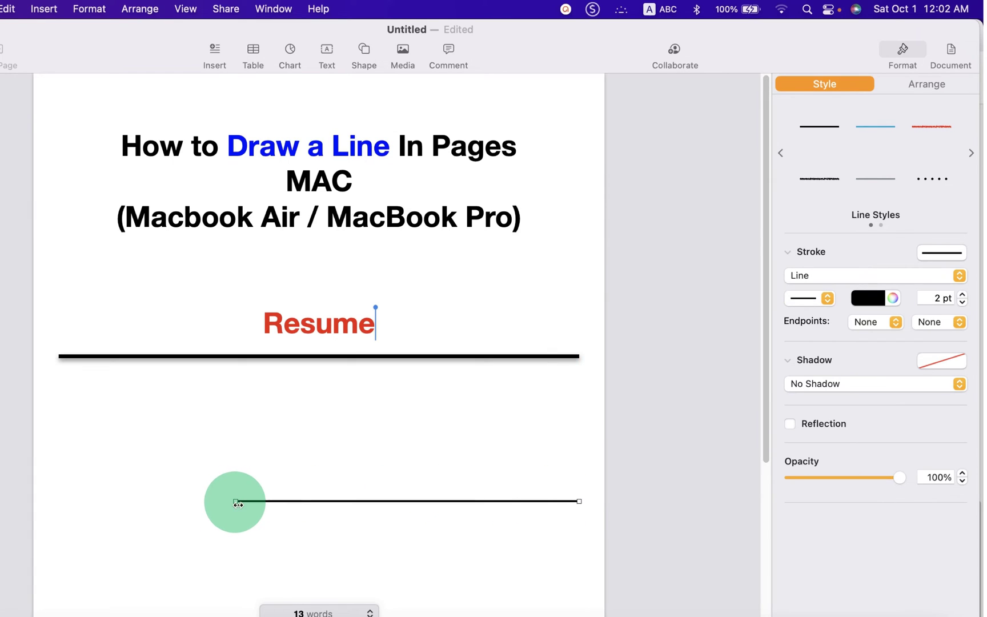
left_click_drag(236, 502, 59, 501)
left_click_drag(430, 502, 427, 461)
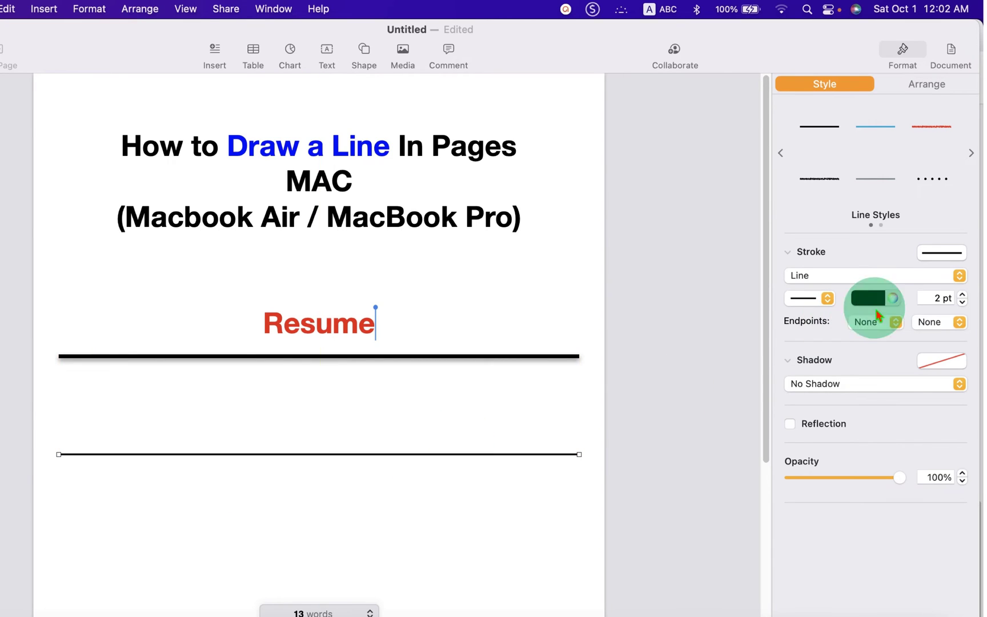
Change the line's stroke pattern to dashed
left_click(942, 253)
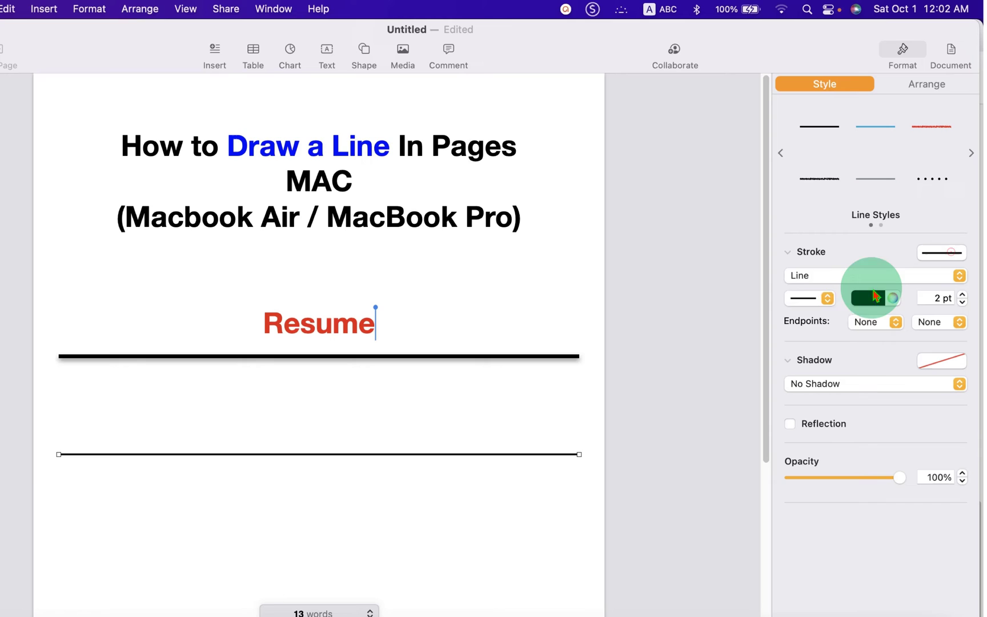
left_click(809, 299)
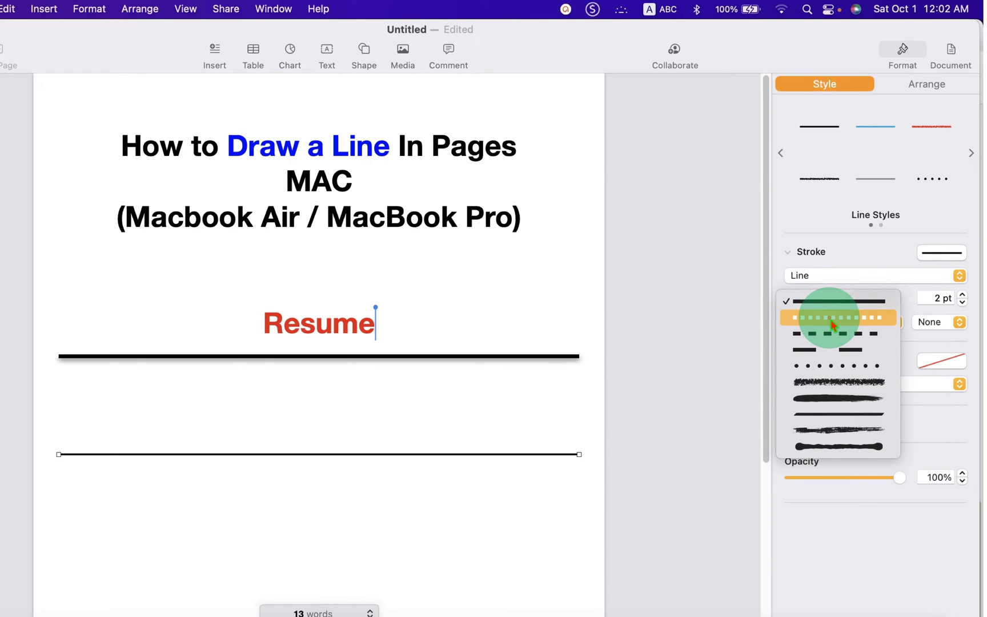
left_click(833, 318)
left_click(817, 300)
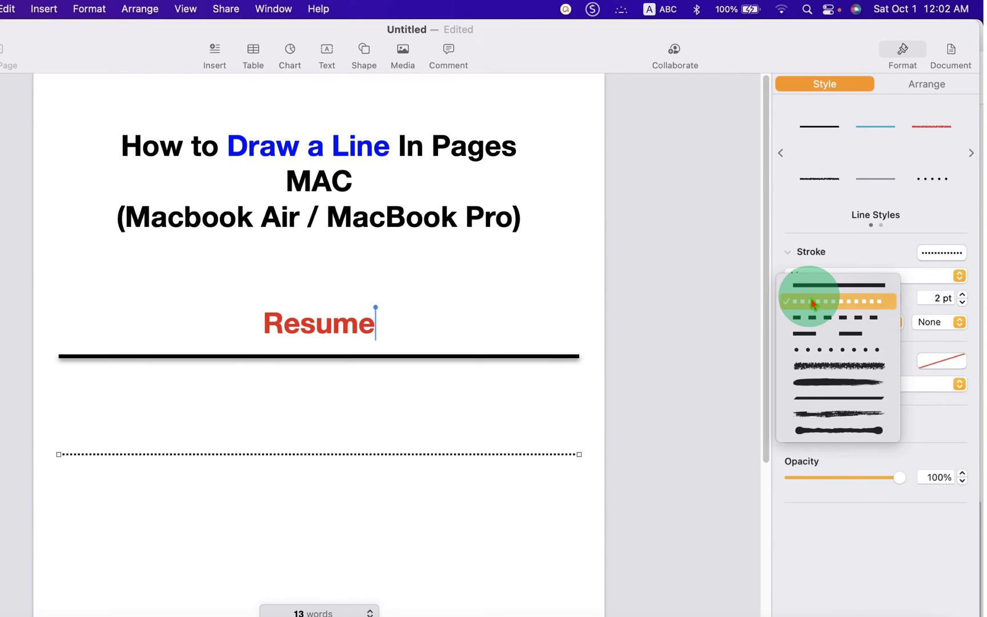
left_click(815, 333)
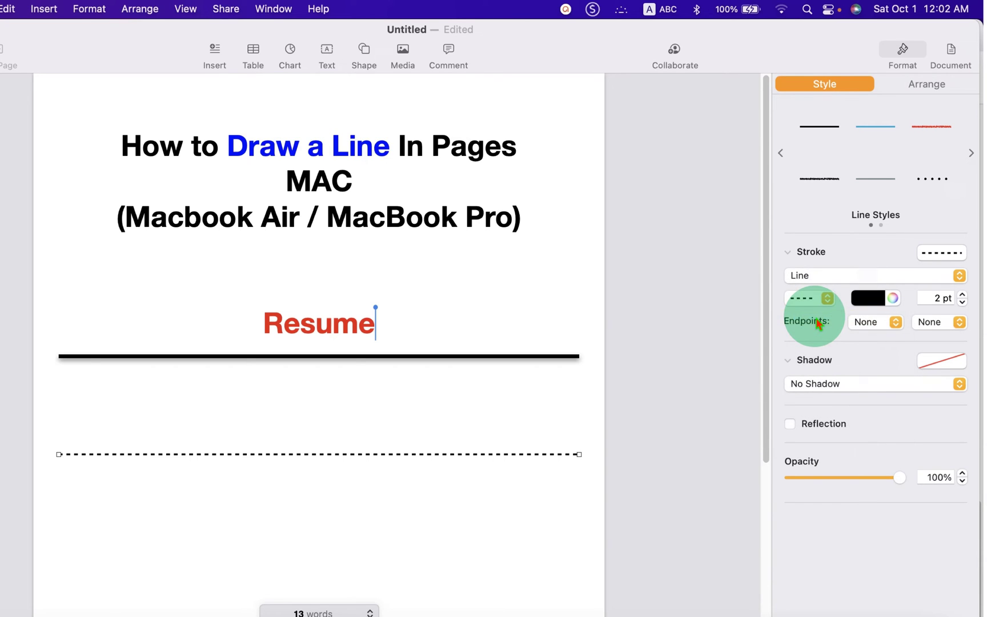
Set the dashed line's stroke width to 6 pt
left_click(963, 294)
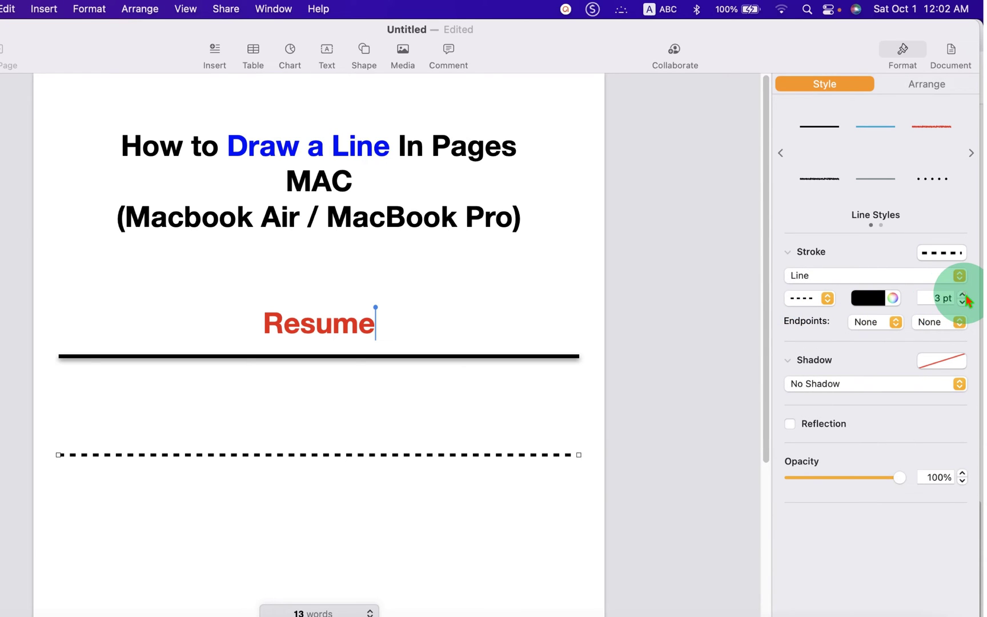
left_click(963, 294)
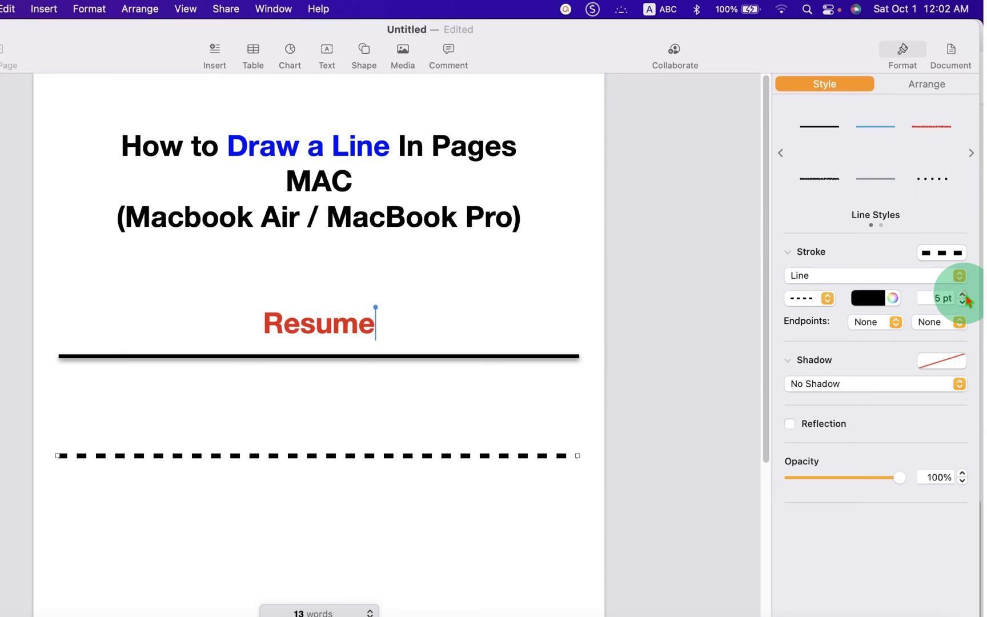
left_click(963, 294)
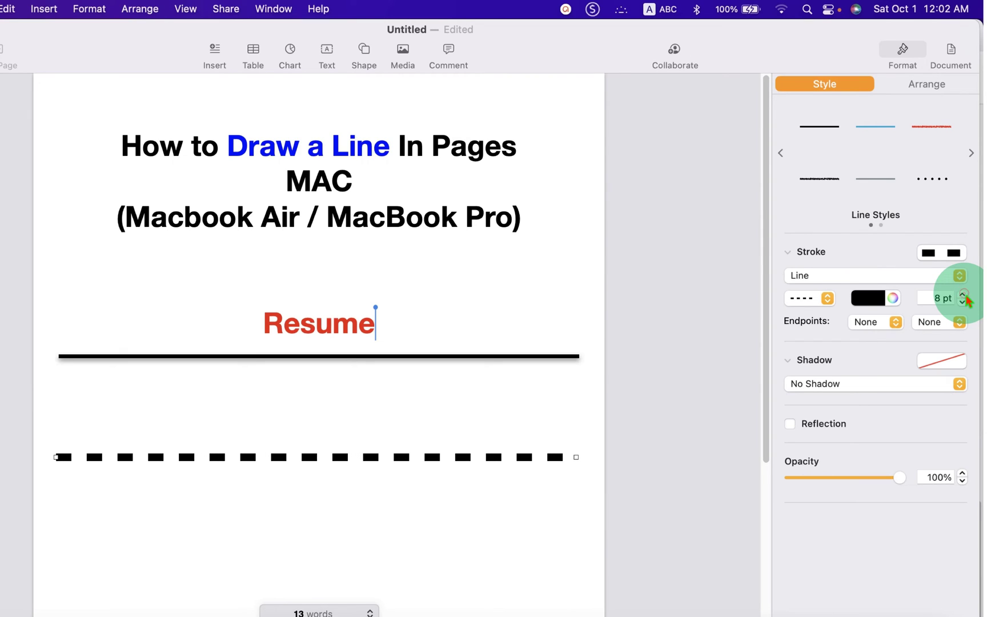
left_click(962, 302)
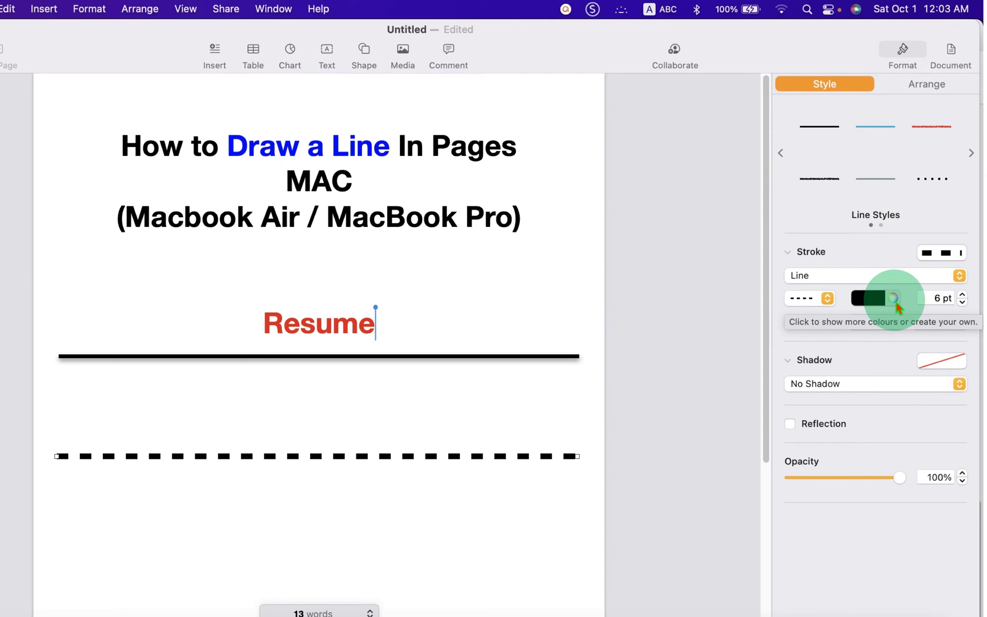
Colour the 6 pt dashed line red using the stroke colour chooser
left_click(895, 298)
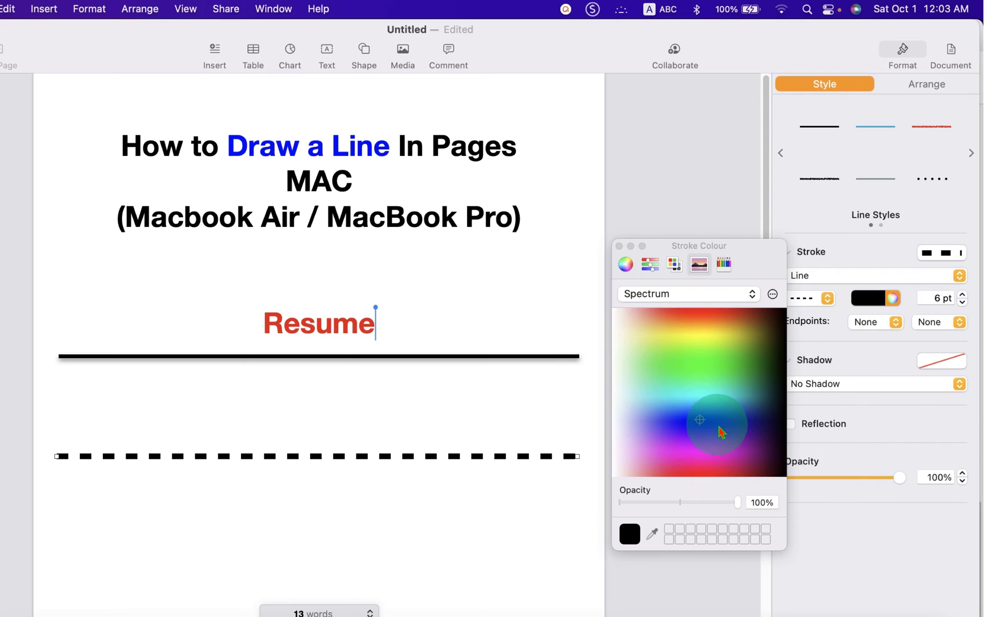
left_click(710, 323)
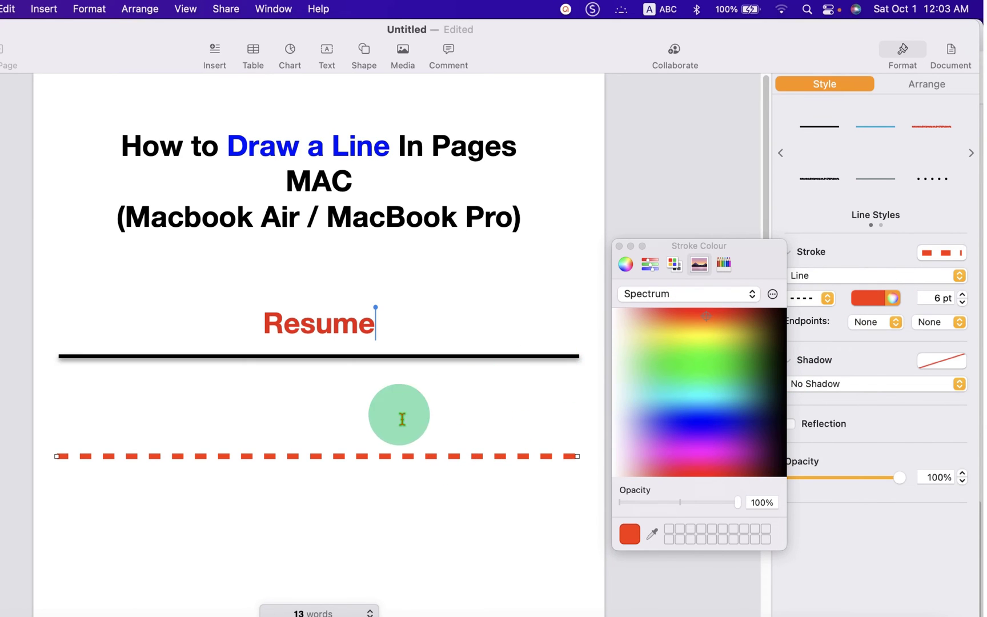
left_click(378, 494)
left_click(378, 456)
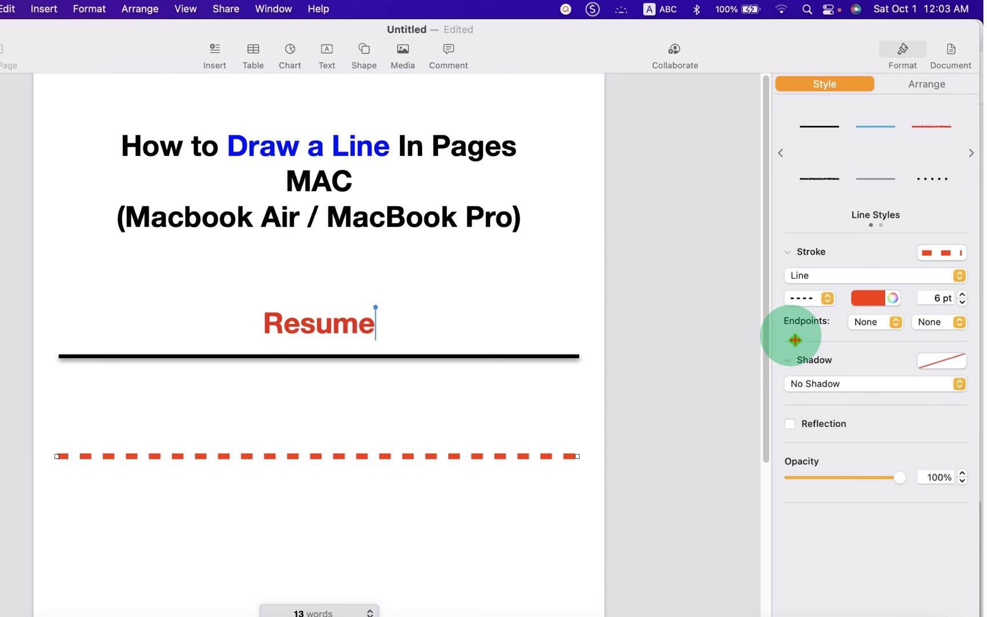
Put filled arrowheads on both line endpoints and apply the curved shadow preset
left_click(877, 322)
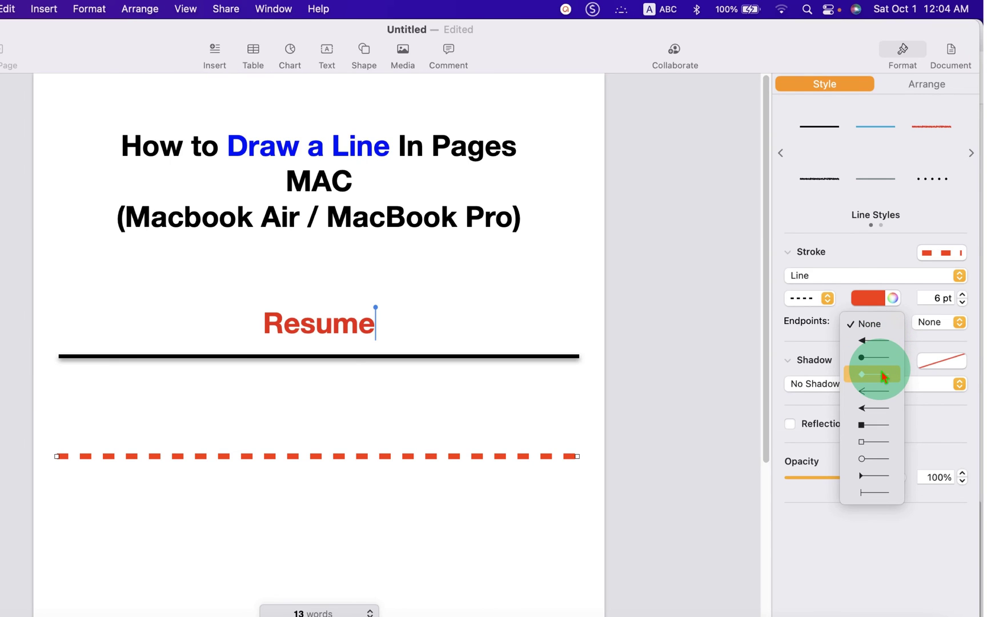
left_click(880, 340)
left_click(876, 322)
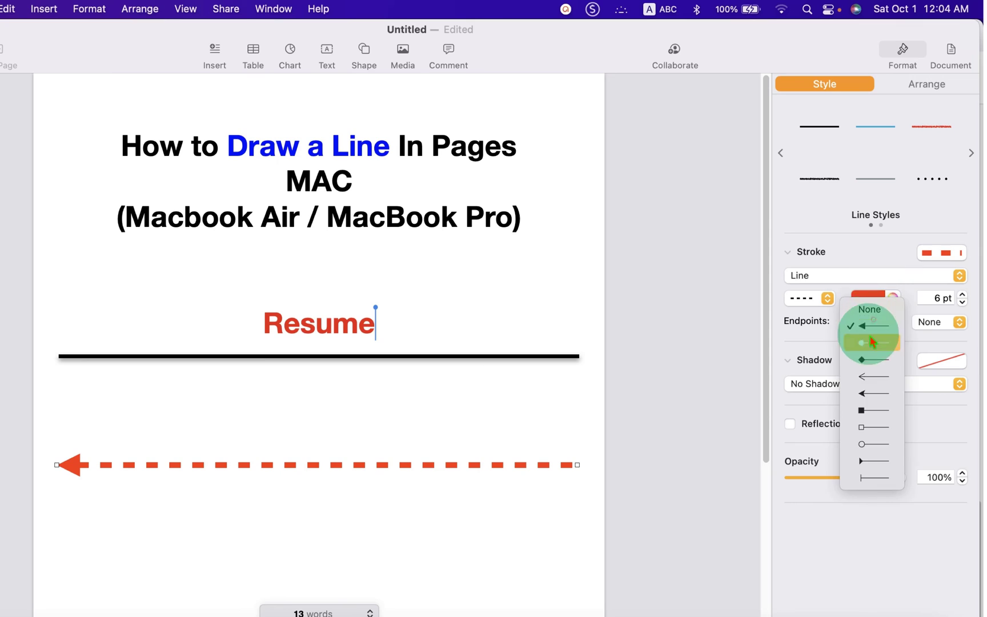
left_click(943, 322)
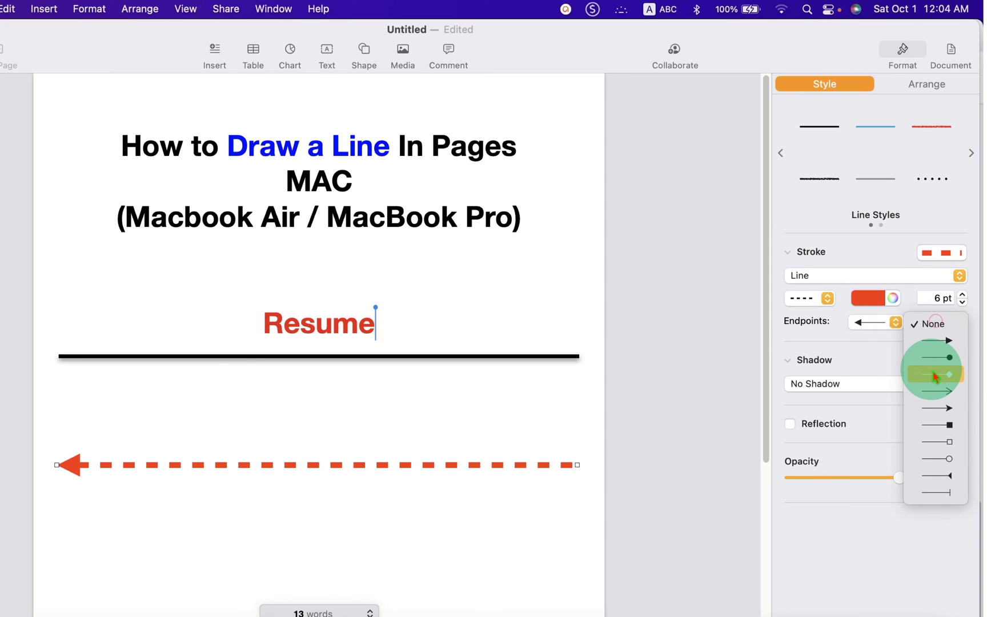
left_click(947, 341)
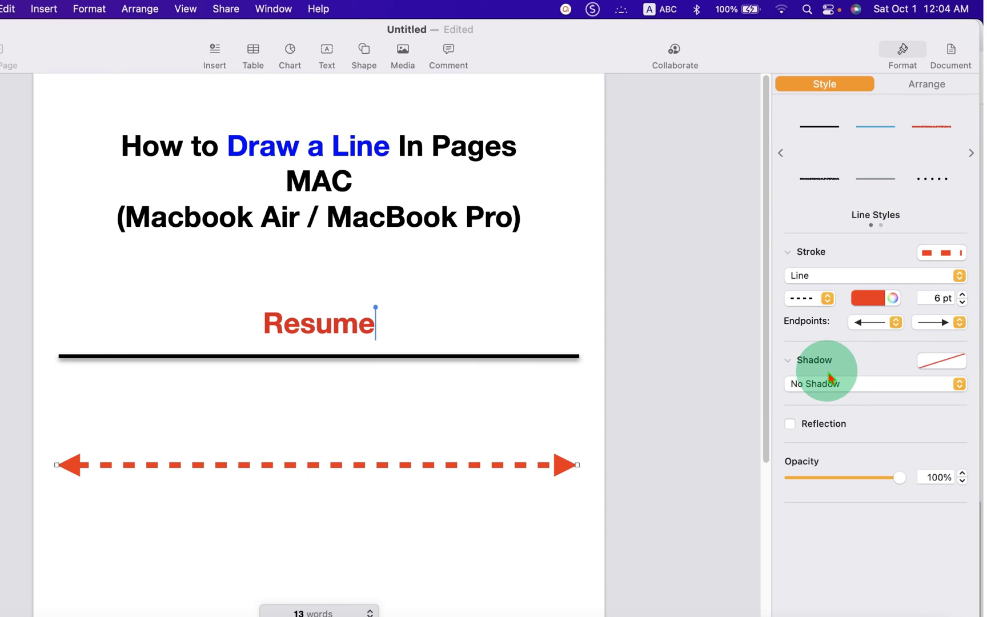
left_click(938, 359)
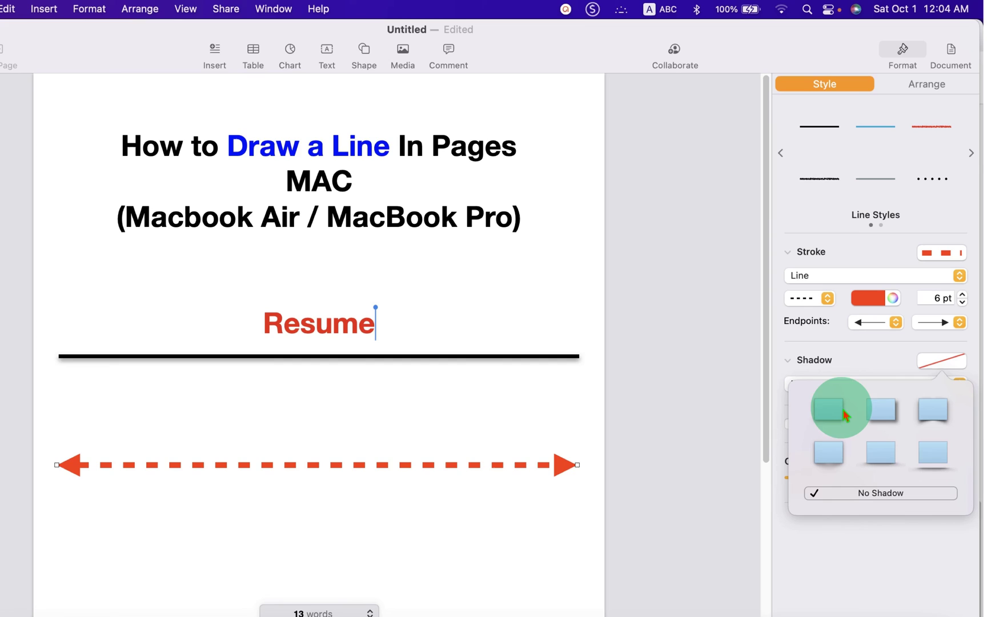
left_click(830, 453)
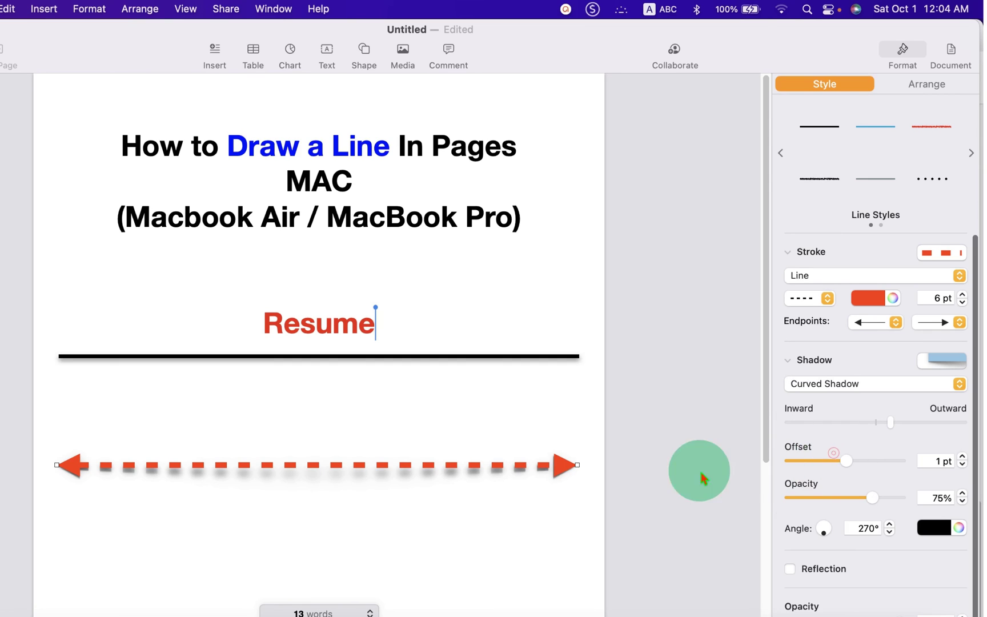
scroll(877, 472, "down", 1)
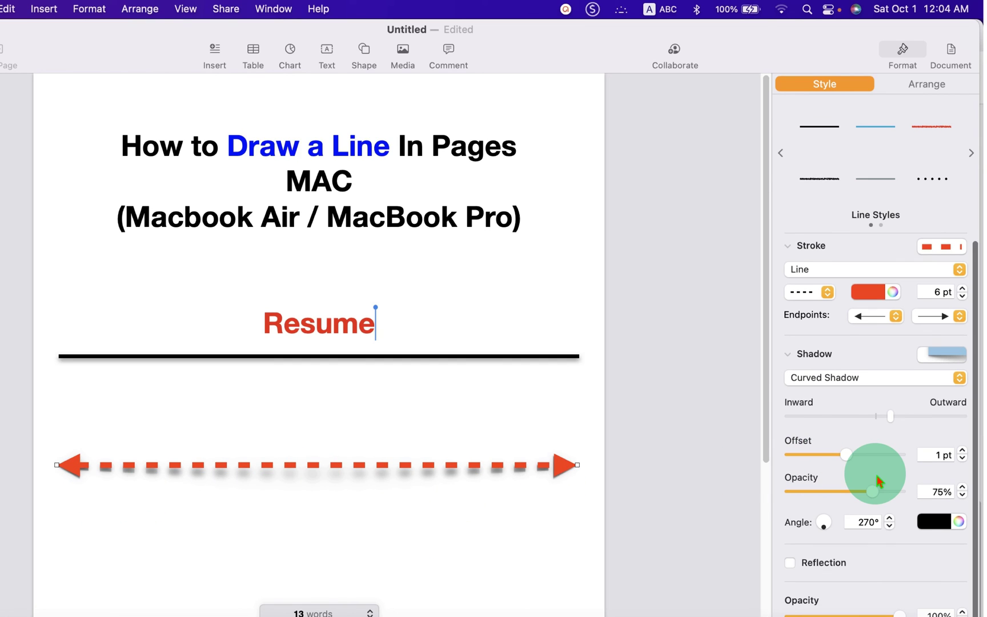